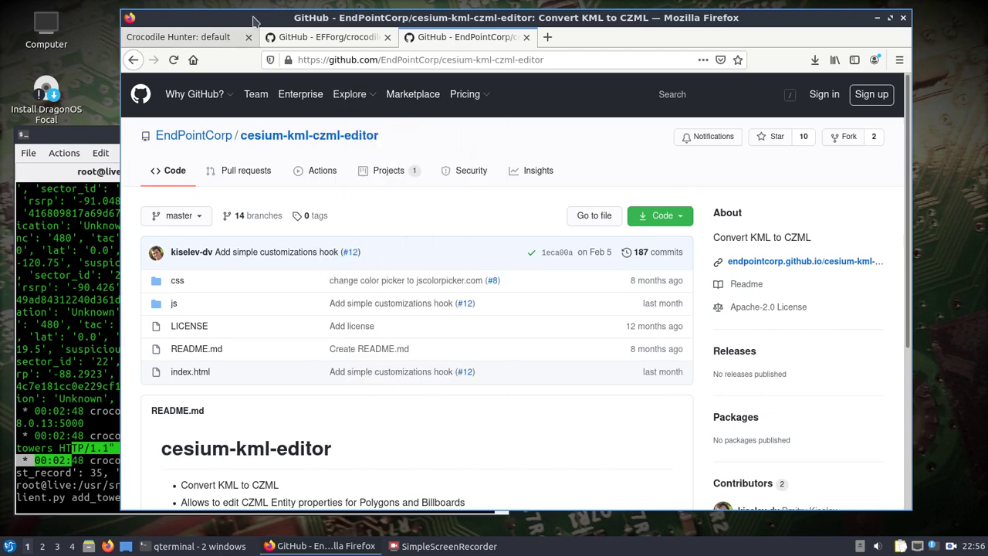
Step: Rerun 'select * from tower_data;' in the MariaDB terminal, returning 40 rows
drag(257, 25, 537, 87)
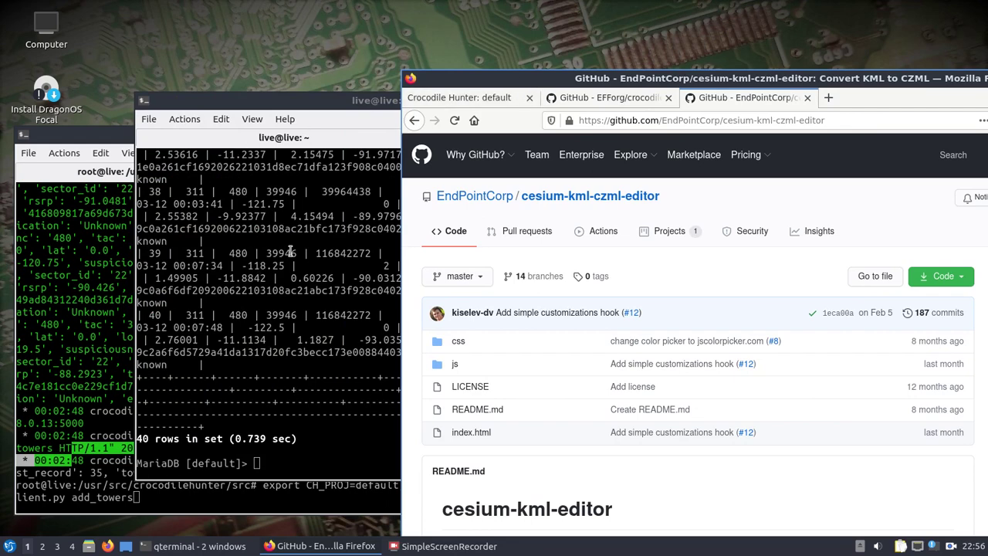
click(321, 332)
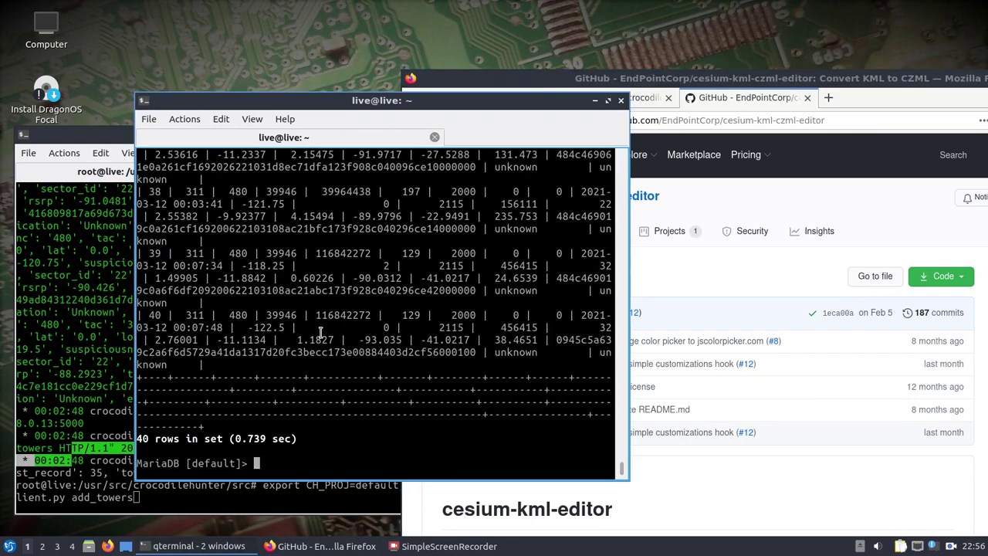
text(select * from tower_data;)
key(Return)
Step: Minimize the root and MariaDB terminals so the GitHub repository page is in front
click(69, 377)
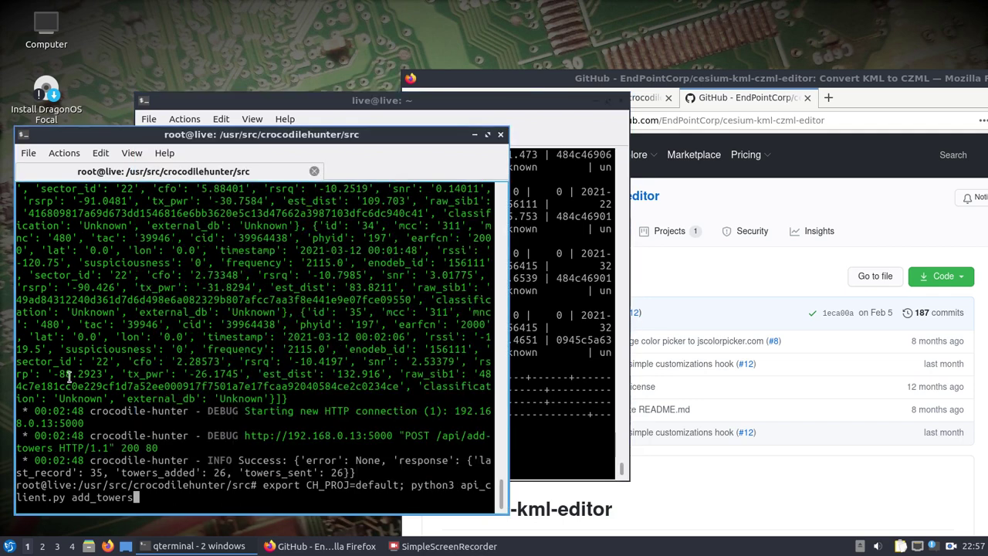
click(550, 337)
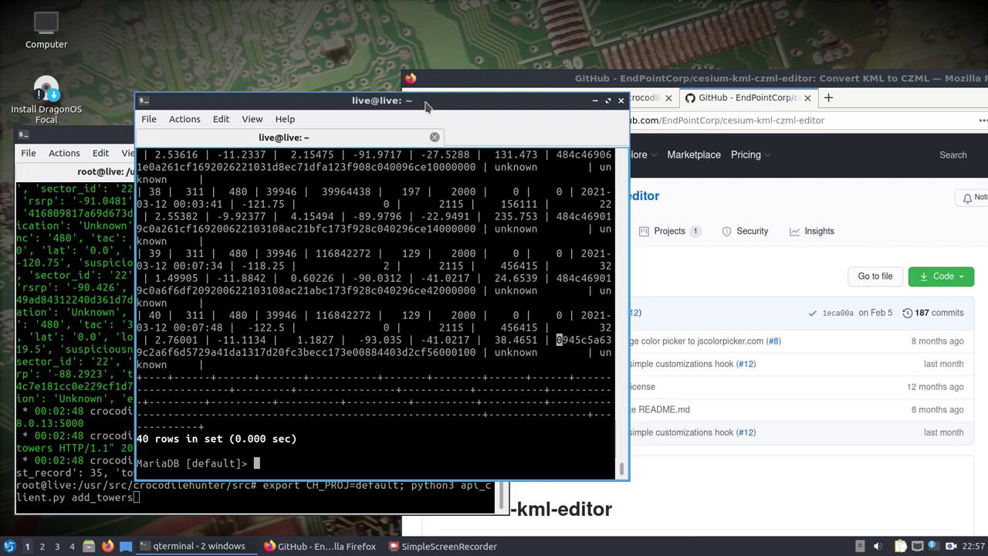
click(594, 100)
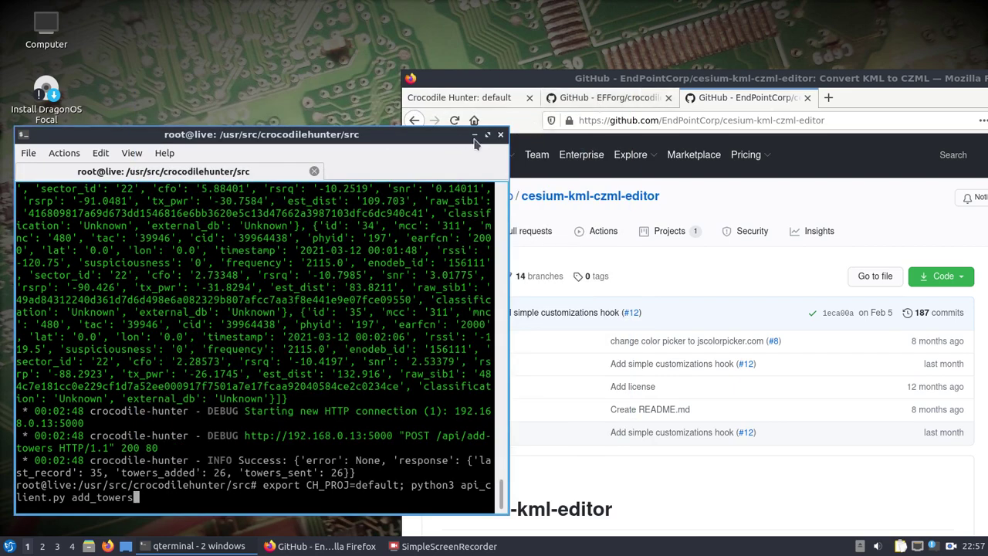
click(474, 135)
Step: Copy the HTTPS clone URL from the repository's green Code menu
drag(507, 78, 229, 31)
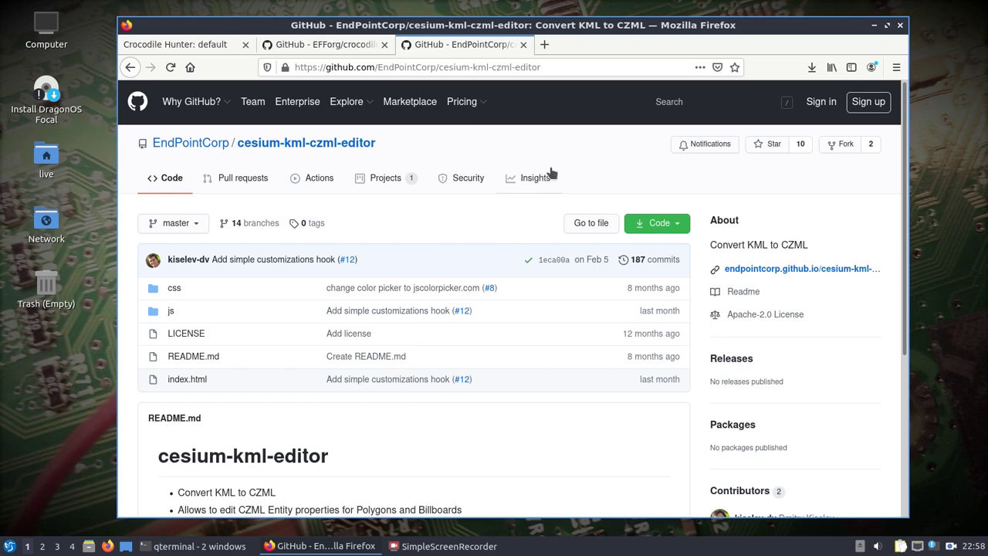
click(655, 223)
click(597, 294)
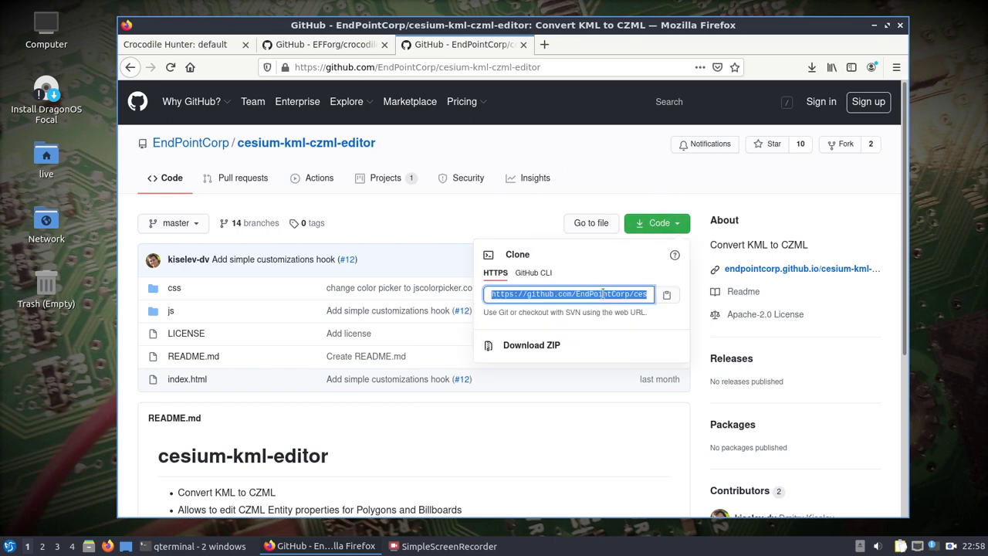
right_click(603, 296)
click(630, 159)
Step: In a new QTerminal window, change into /var/www/html and list its contents
click(10, 548)
mouse_move(40, 433)
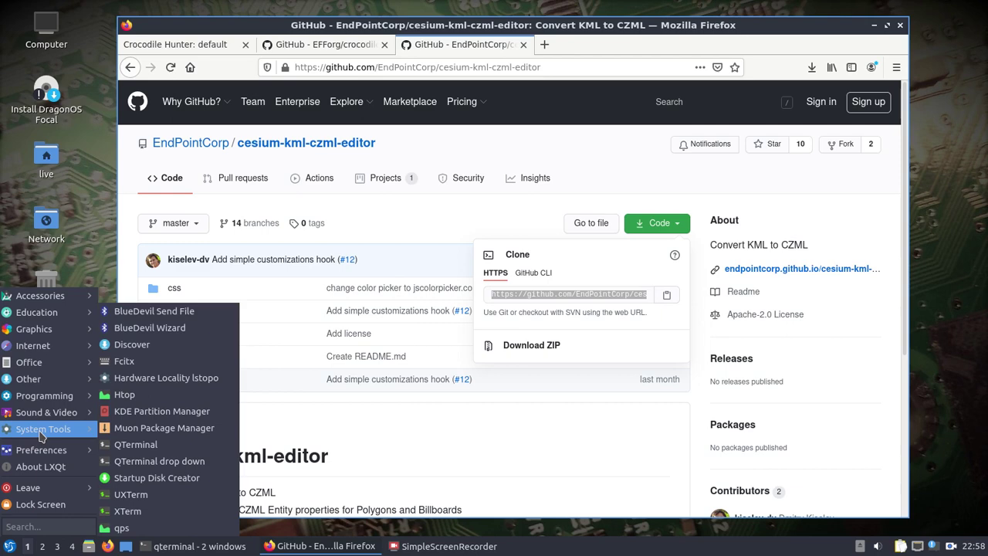
click(116, 445)
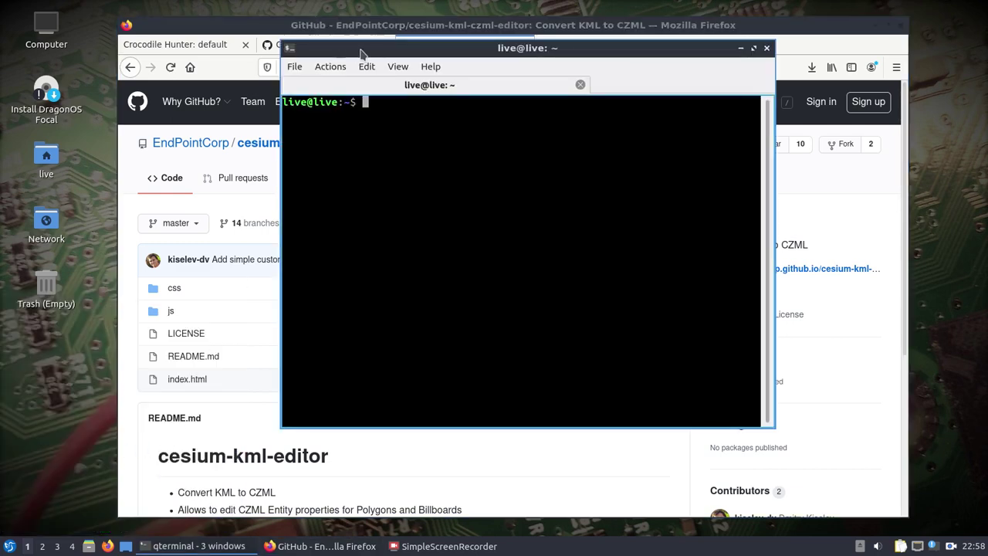
drag(351, 83, 334, 86)
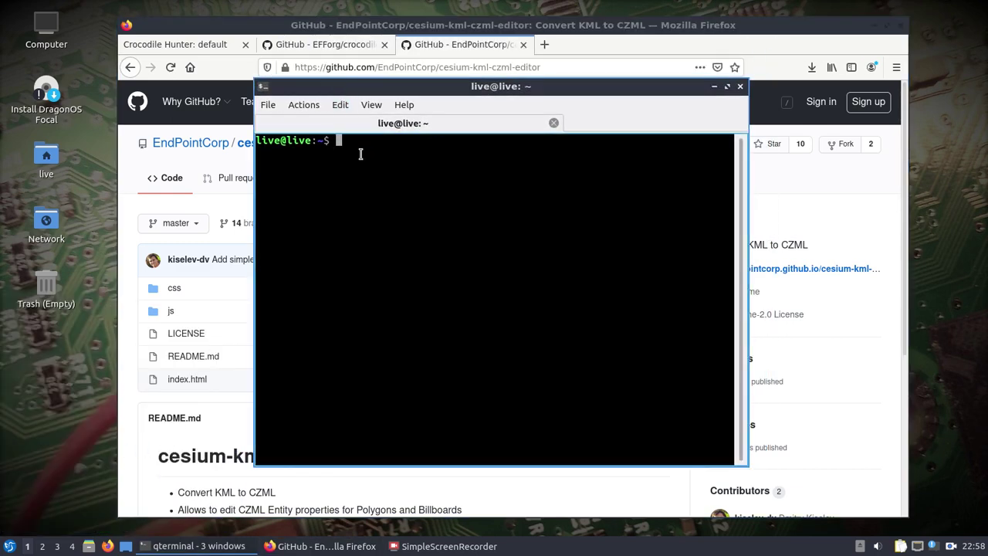
text(cd /u)
key(BackSpace)
text(var/www/h)
key(Tab)
key(Return)
text(ls)
key(Return)
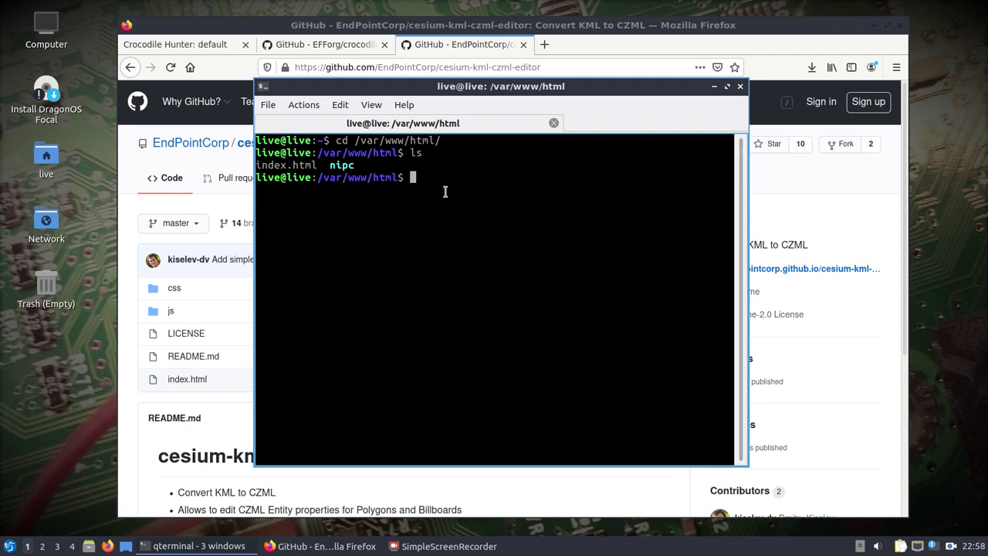
Step: Run sudo git clone with the pasted cesium-kml-czml-editor URL
text(sudo git clone)
right_click(533, 192)
click(556, 217)
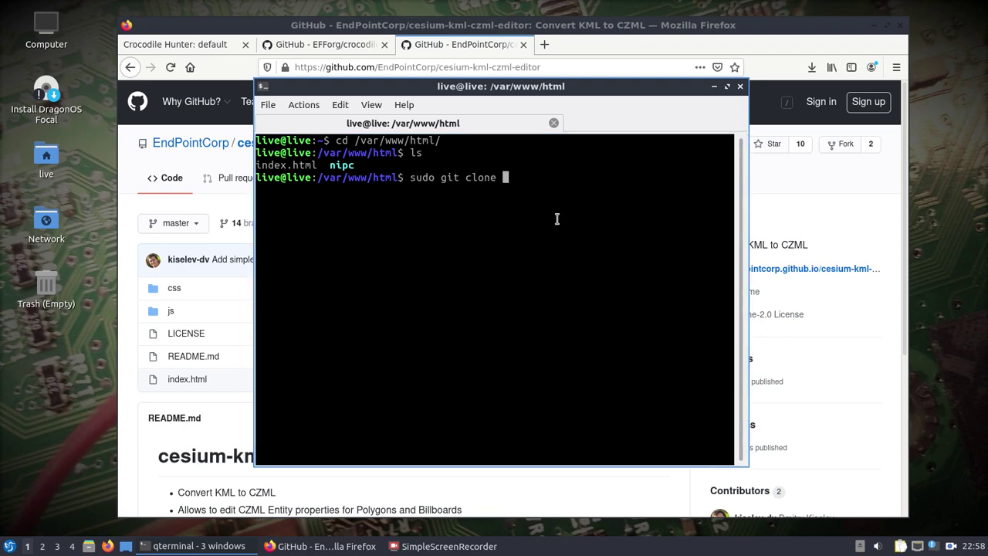
key(Return)
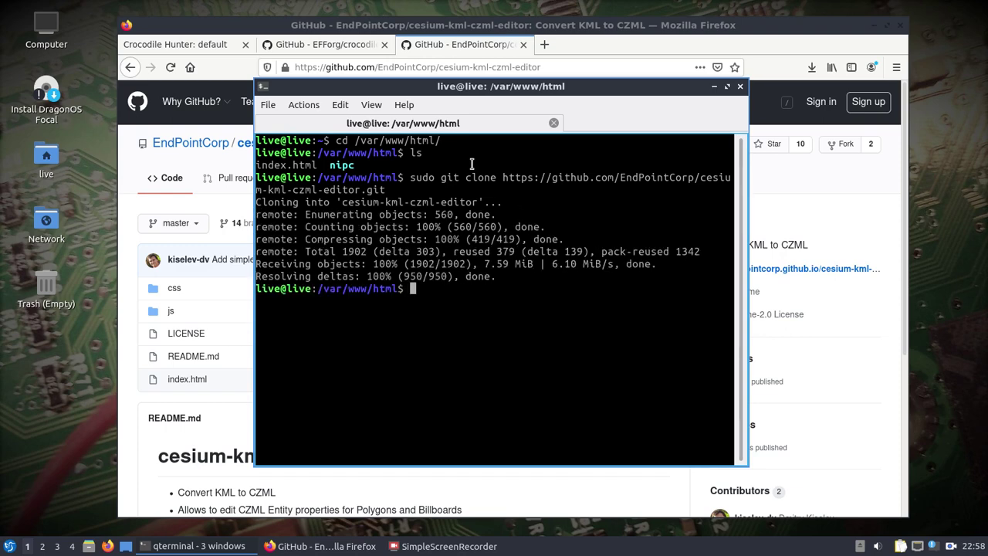
Step: List the web root again and copy the cesium-kml-czml-editor folder name
drag(466, 87, 437, 20)
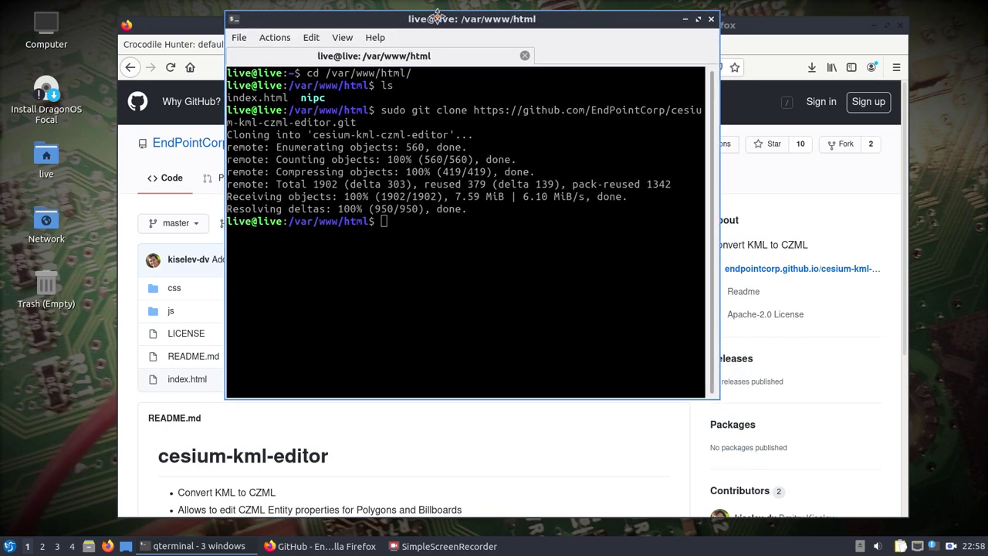
text(ls)
key(Return)
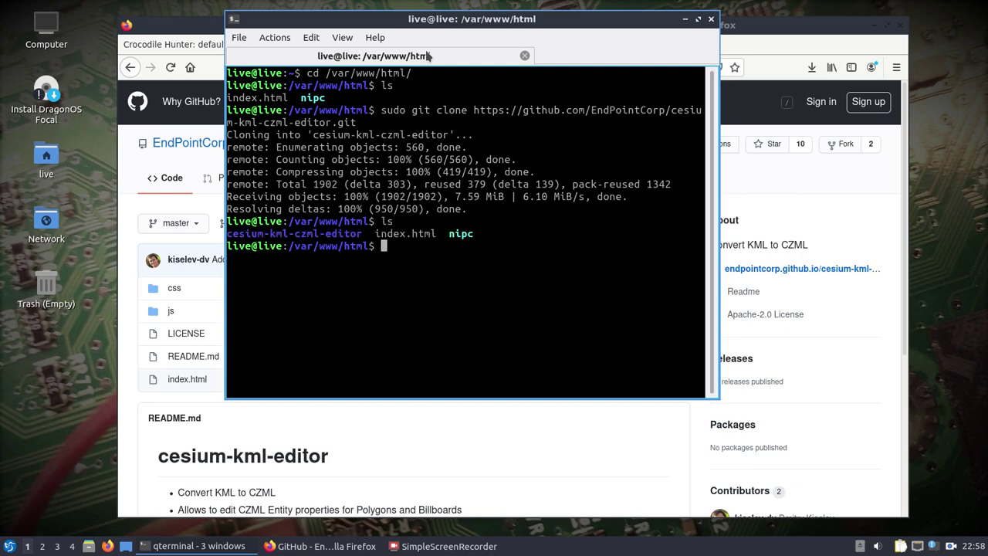
drag(363, 233, 227, 236)
right_click(255, 241)
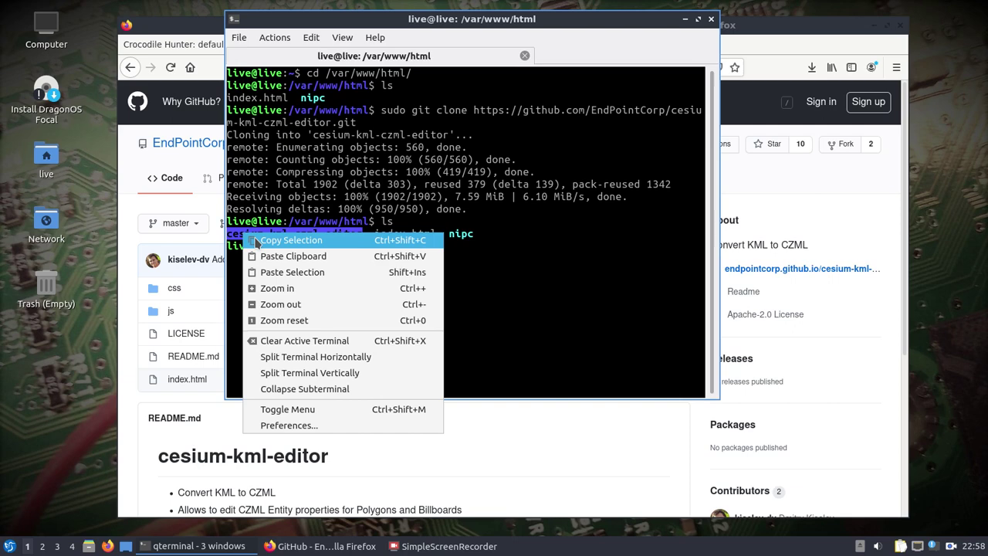
click(259, 241)
click(390, 287)
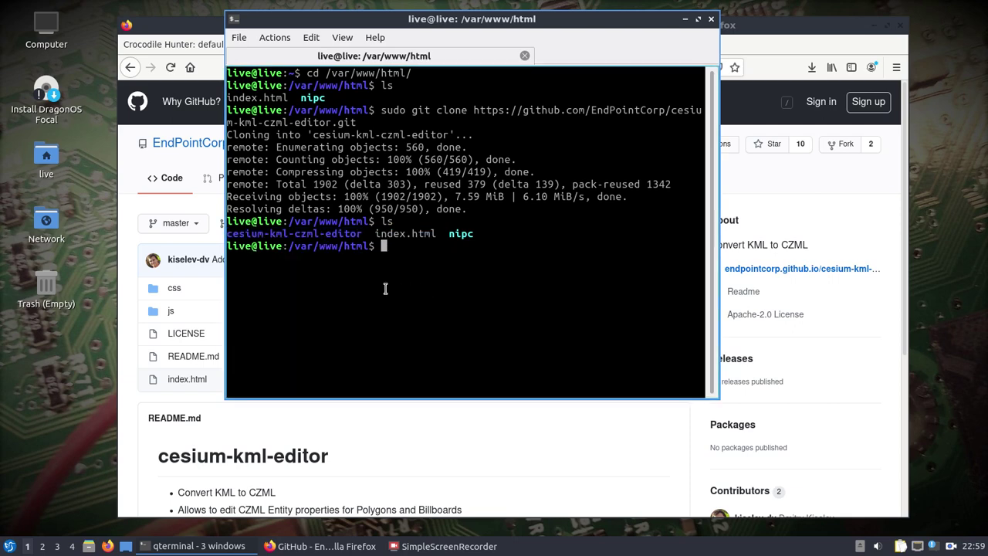
Step: Create the /var/log/apache2 directory with sudo mkdir
text(sudo )
text(mkd)
key(BackSpace)
text(kdir /var/)
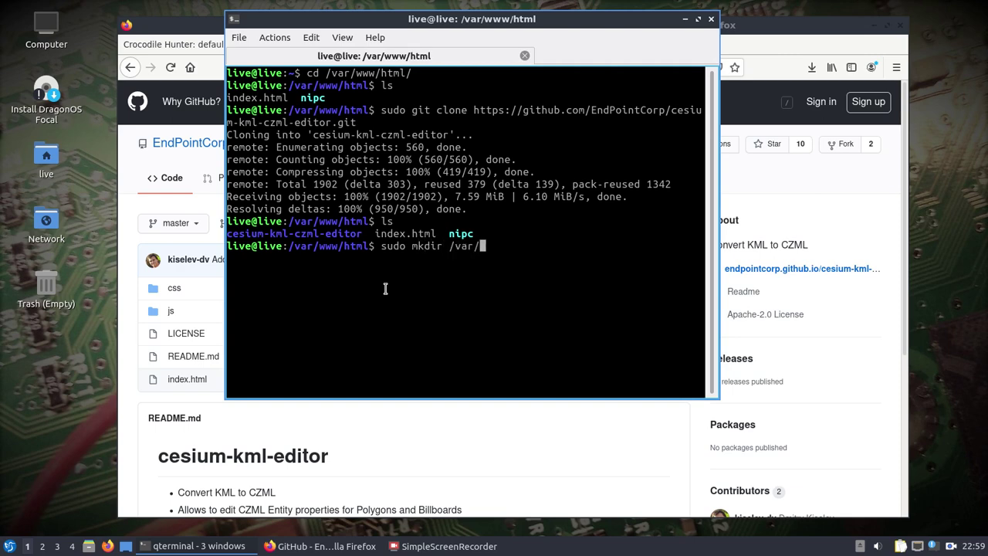
text(log/apache2)
key(Return)
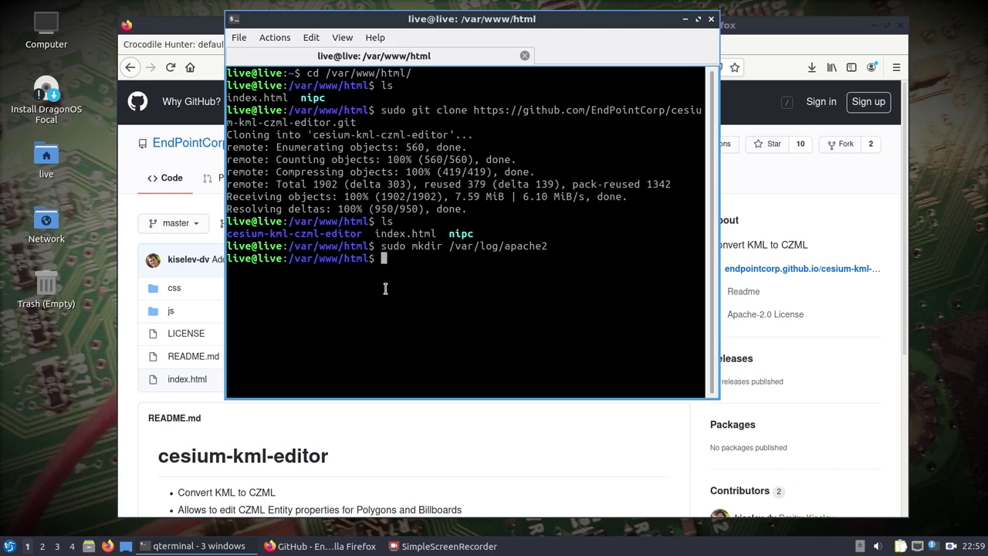
Step: Start Apache with 'sudo /etc/init.d/apache2 start'
text(sudo /etc/init.d/)
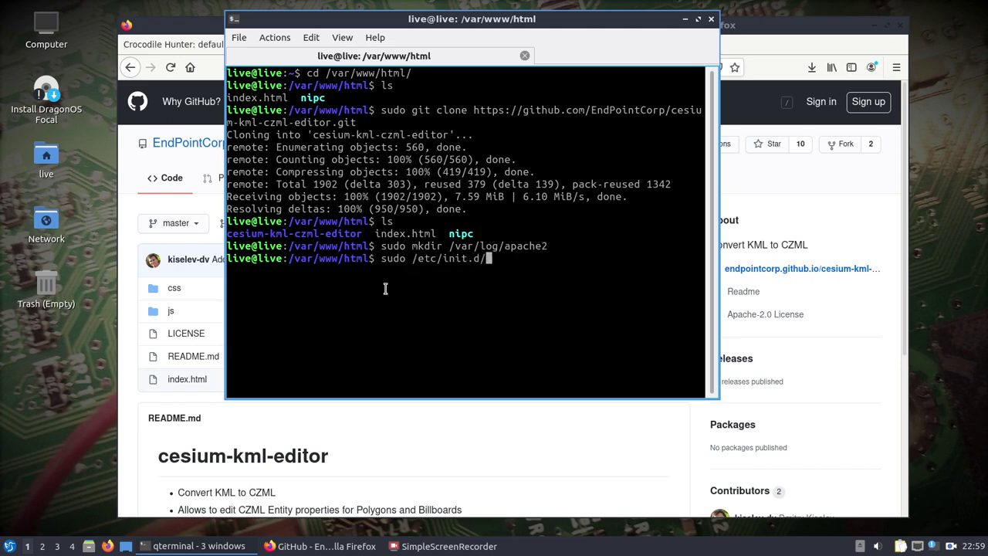
text(apache2)
key(Return)
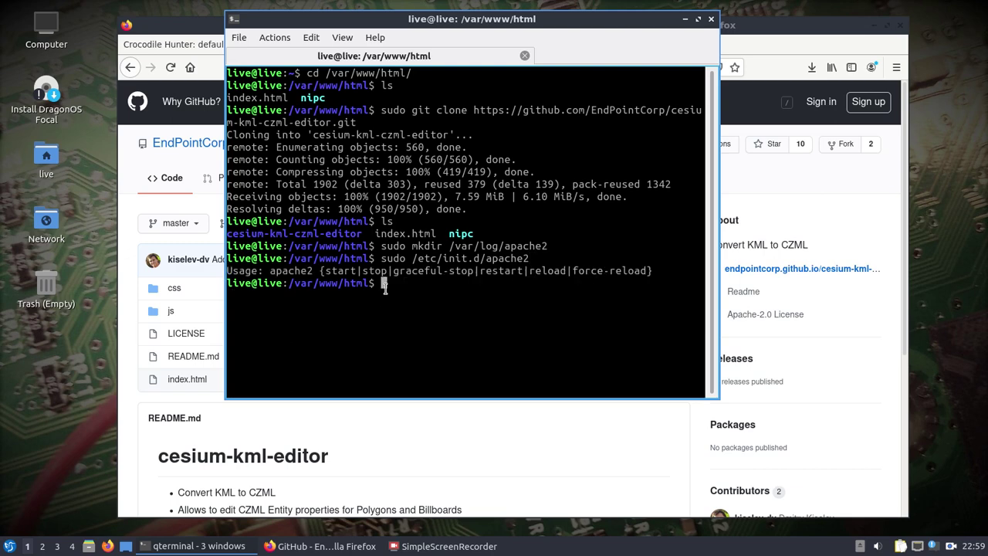
key(Up)
text(start)
key(Return)
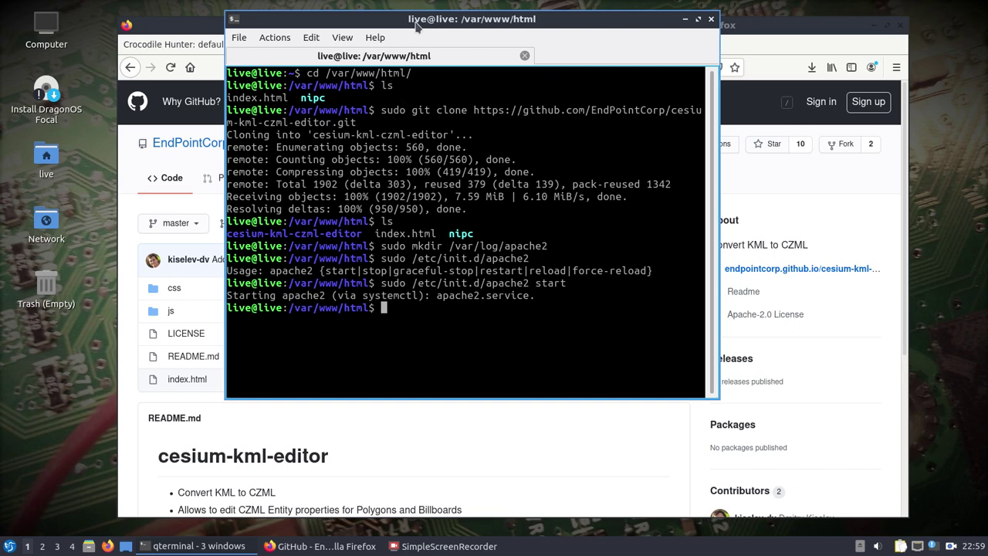
drag(411, 20, 360, 19)
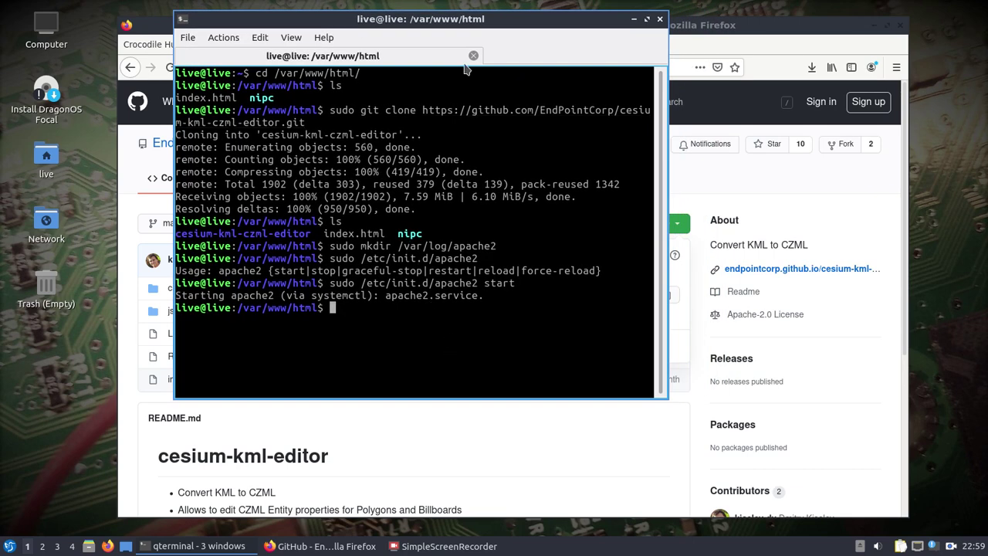
drag(494, 19, 446, 12)
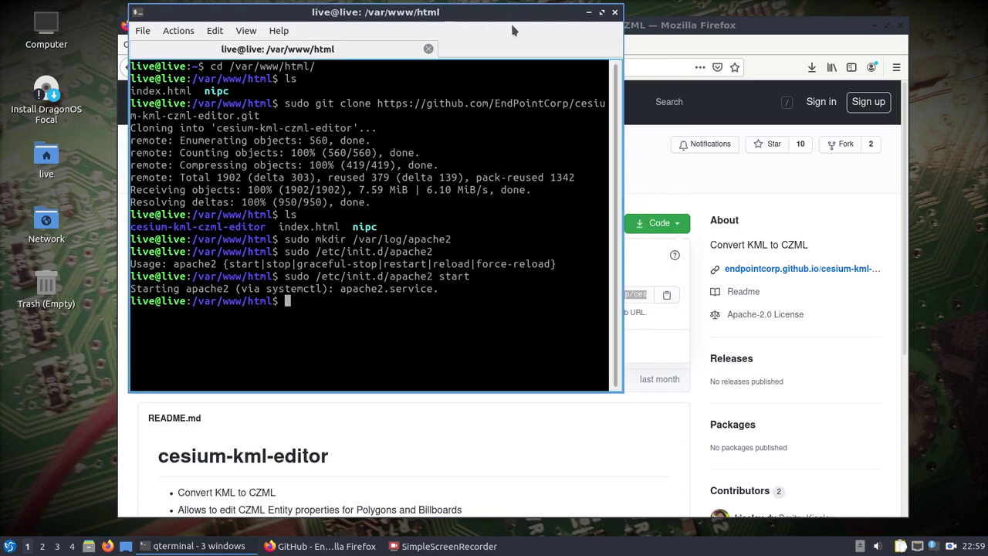
Step: Load 127.0.0.1/cesium-kml-czml-editor/ in a new Firefox tab using the pasted folder name
click(670, 26)
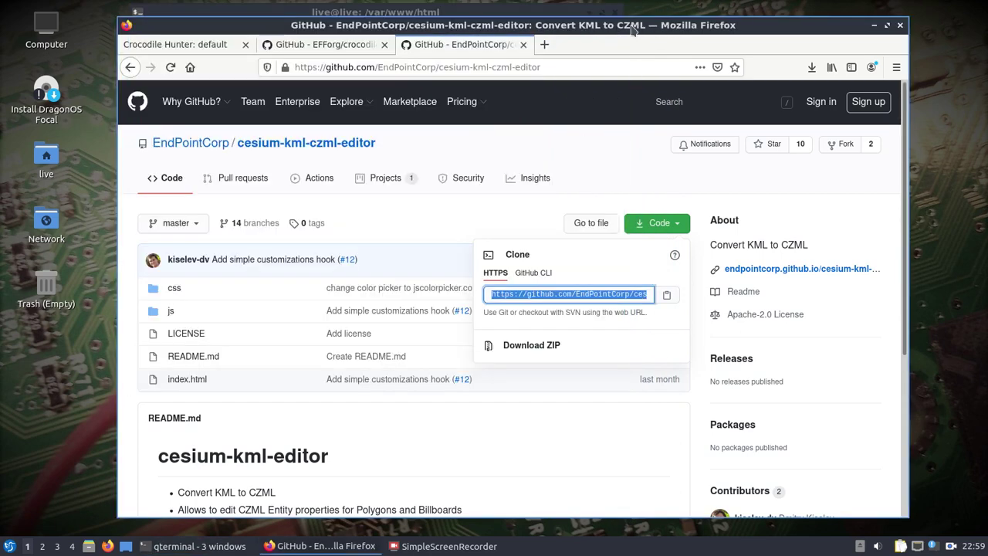
click(544, 45)
text(127)
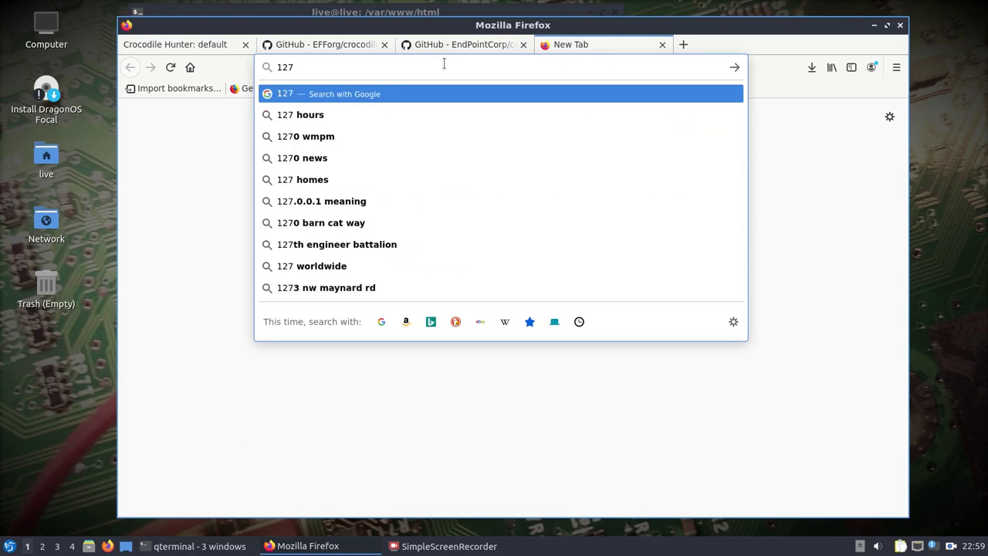
text(.0.0.1)
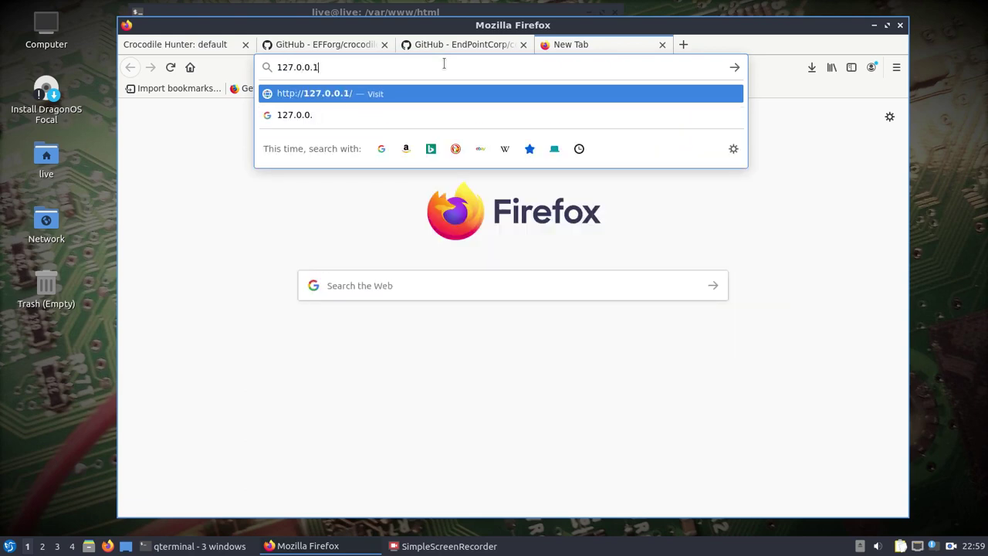
text(/)
right_click(400, 74)
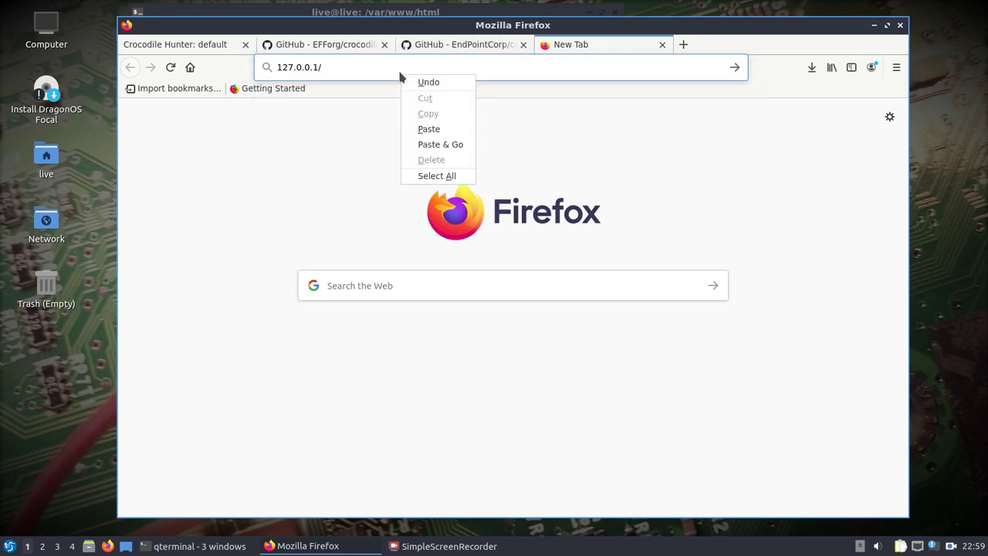
click(426, 129)
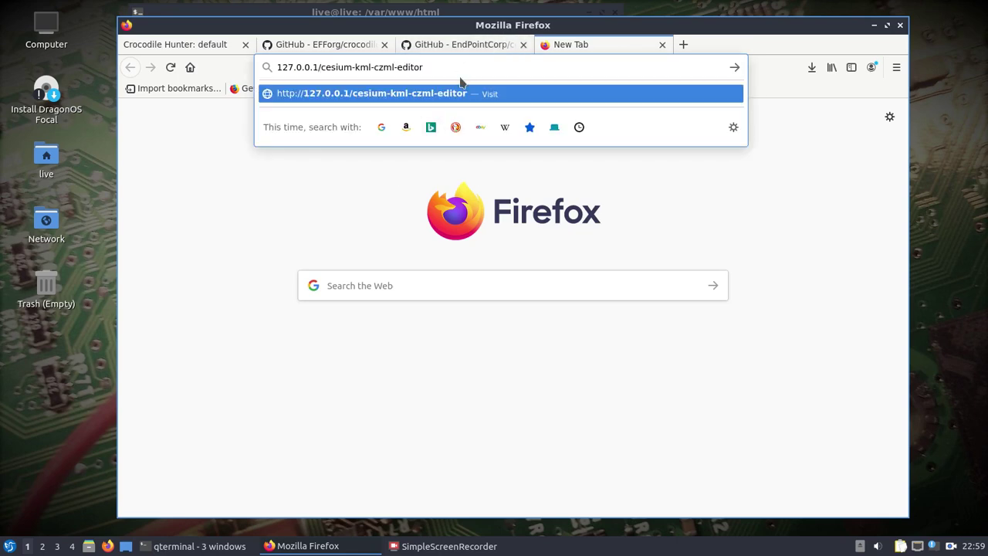
key(Return)
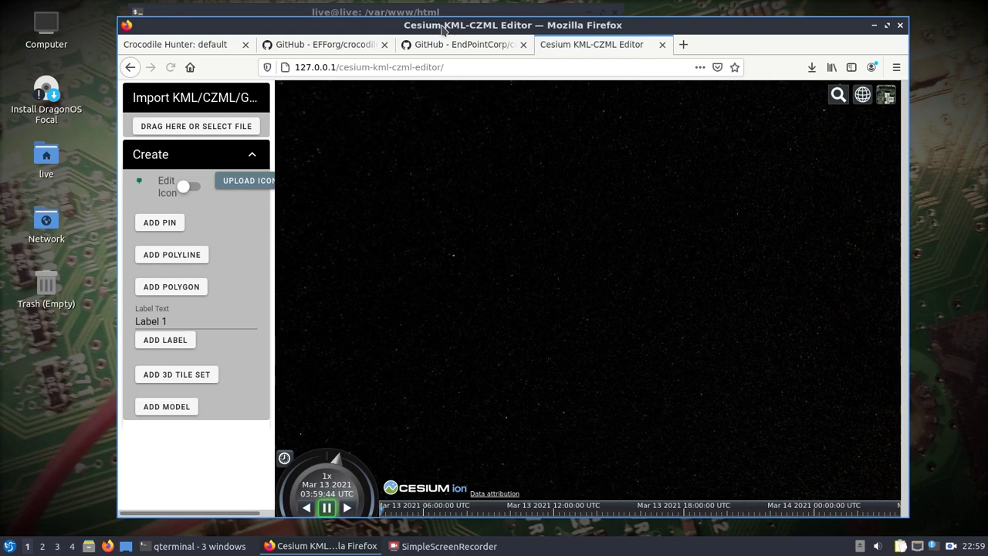
Step: Zoom the Cesium globe in until North America fills the view
drag(441, 27, 426, 25)
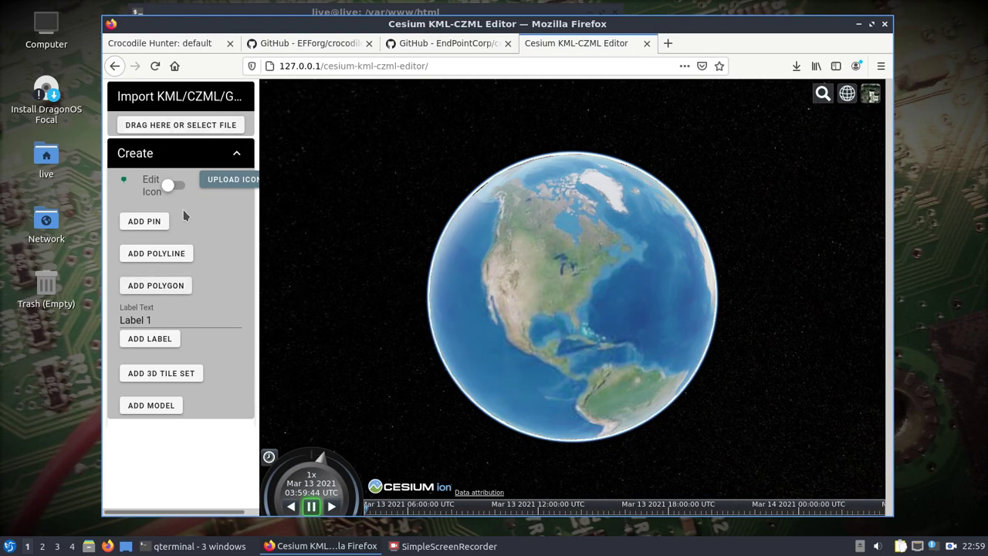
scroll(580, 290, up, 3)
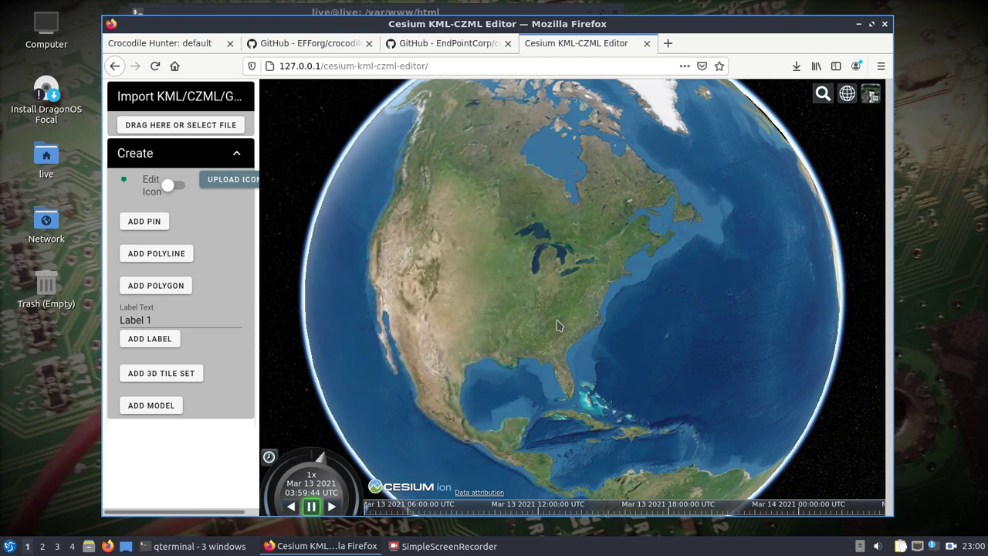
Step: Import examples.kml from the Downloads folder
click(195, 125)
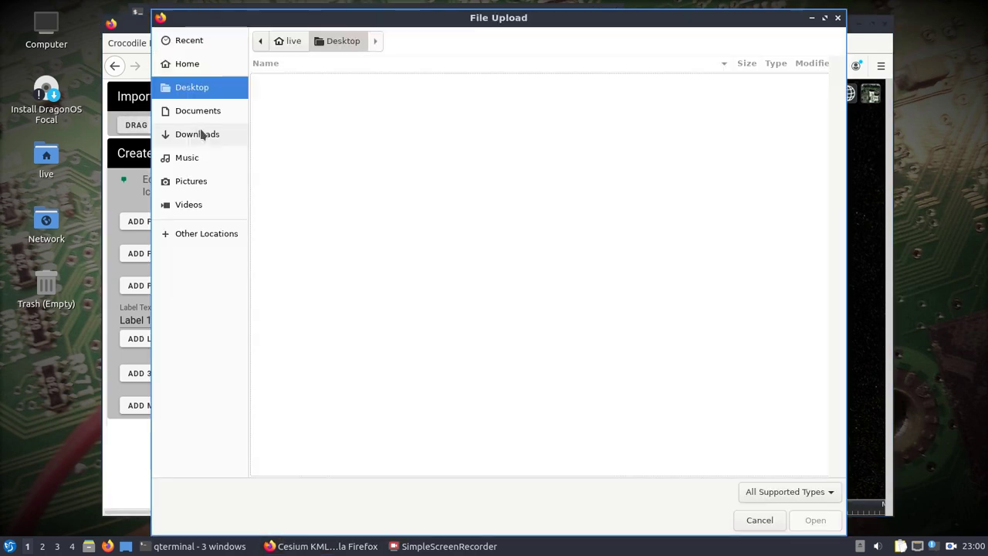
click(199, 135)
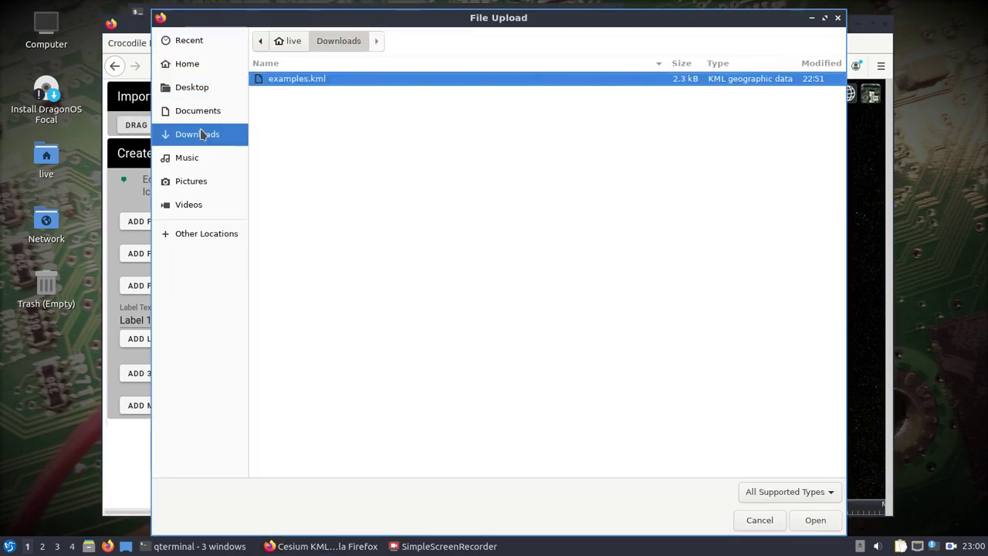
double_click(312, 80)
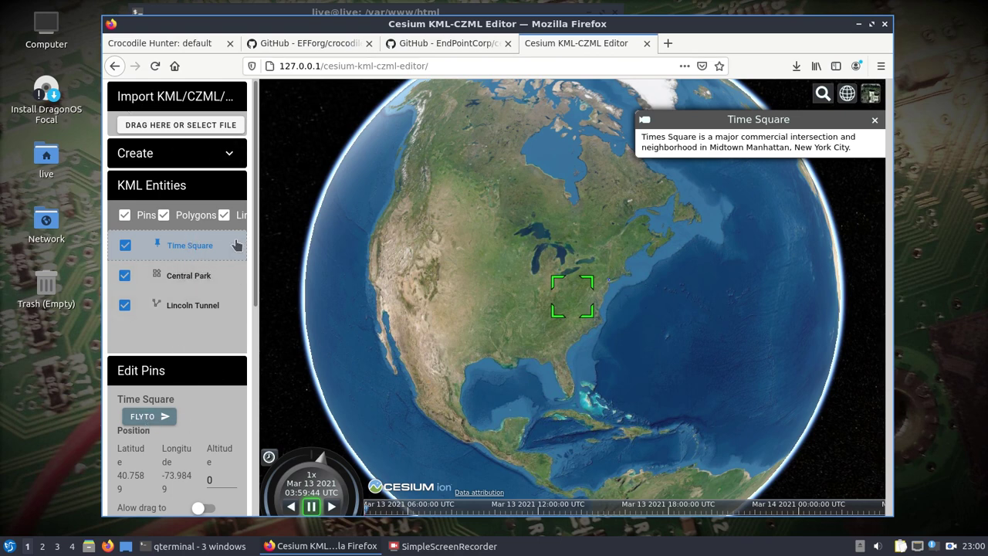
Step: Pan into 3D Manhattan, select Central Park, and fly the camera to frame its polygon
scroll(256, 248, down, 1)
drag(255, 249, 256, 329)
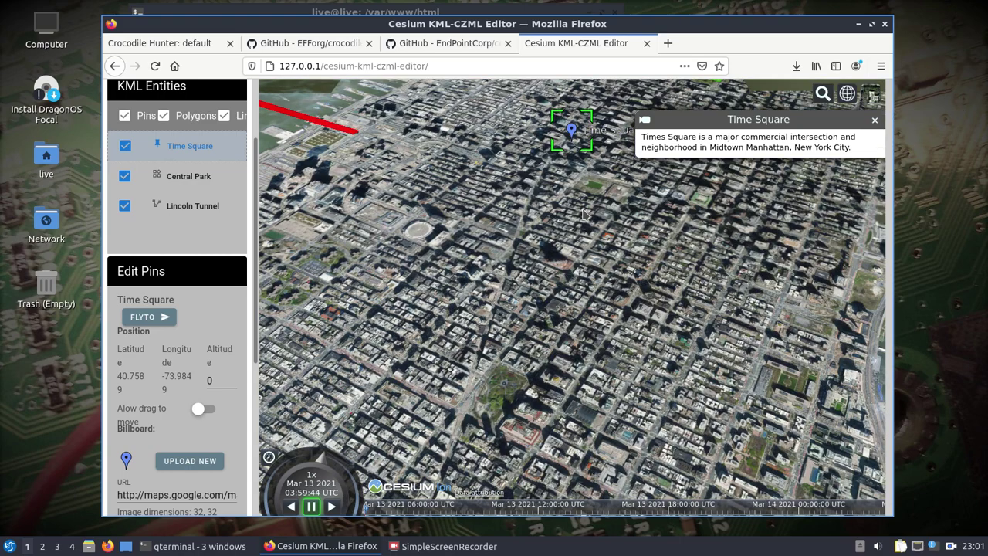
scroll(566, 289, up, 2)
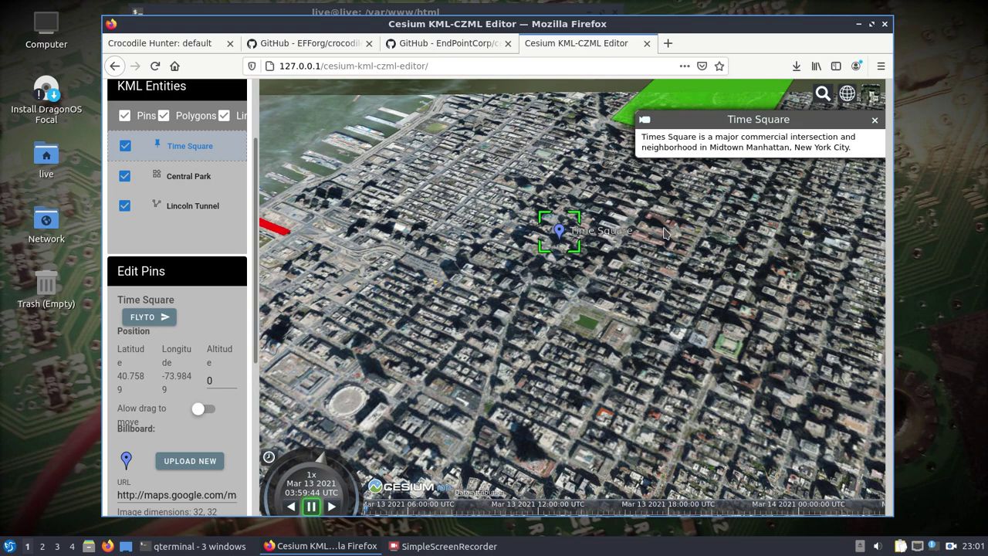
drag(666, 260, 624, 349)
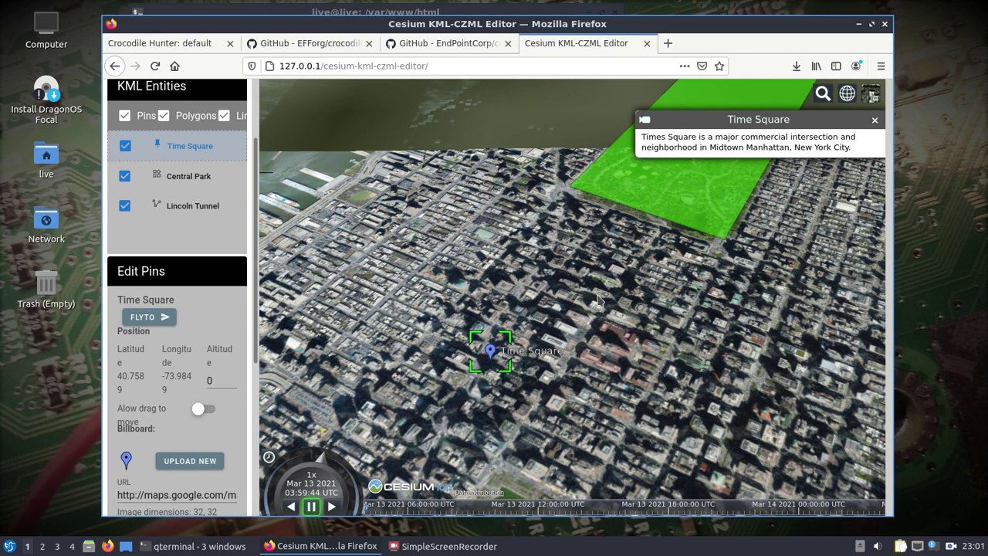
drag(591, 315, 538, 384)
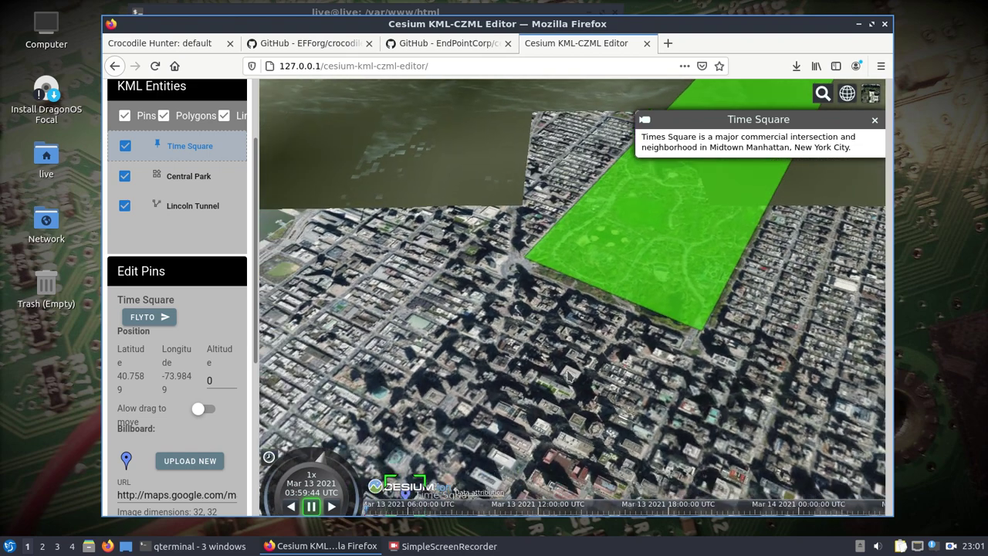
click(186, 176)
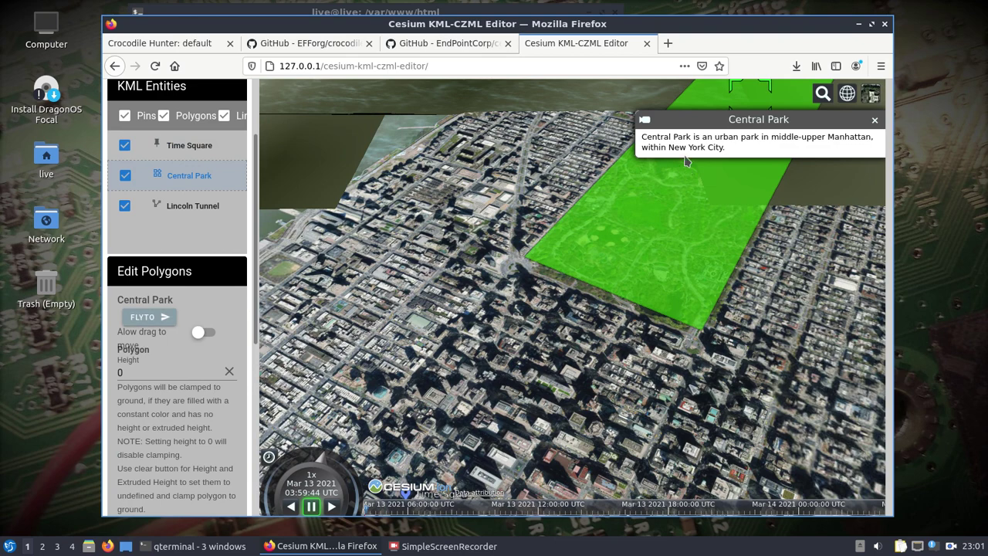
double_click(657, 228)
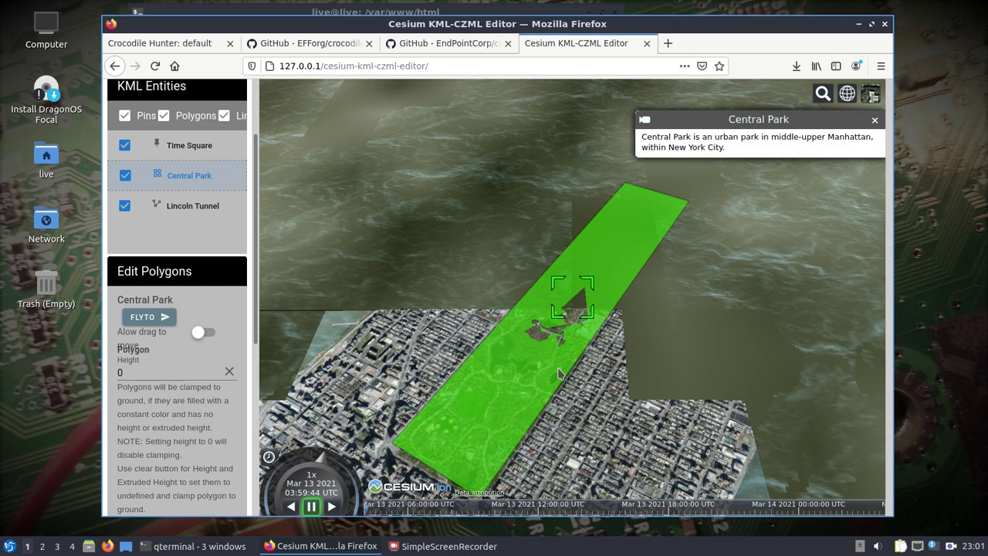
Step: Browse the Base Layer Picker's imagery and terrain list, then open Time Square's pin settings
click(869, 93)
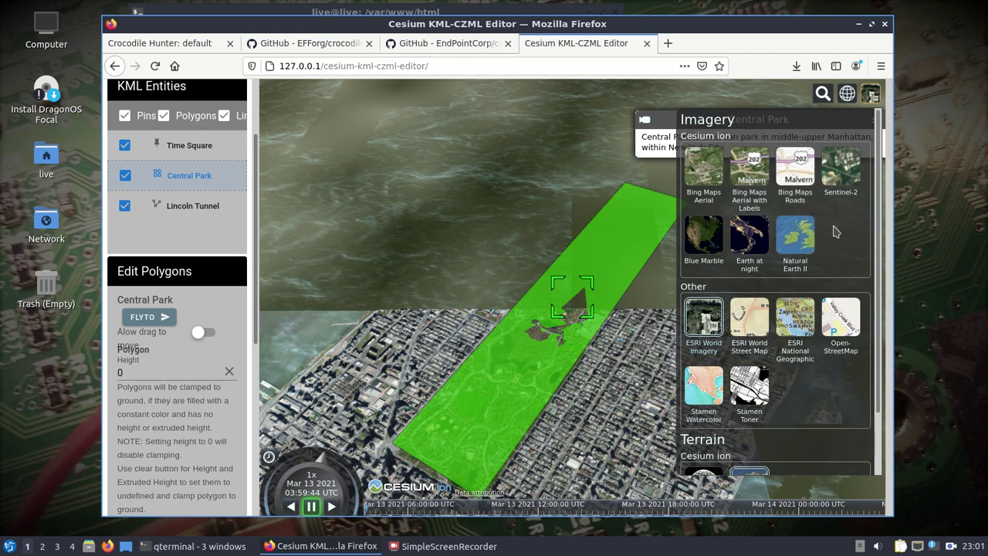
scroll(832, 232, down, 2)
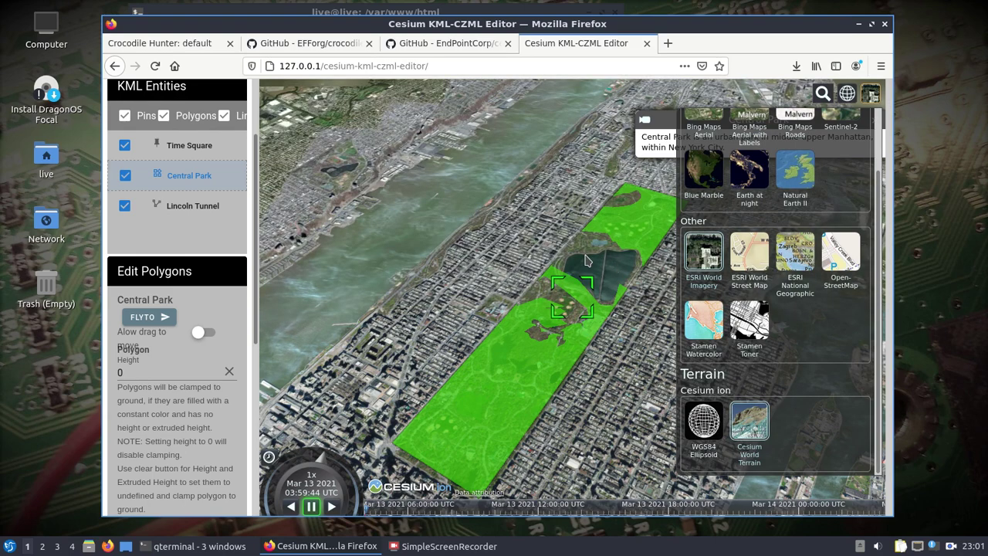
click(512, 235)
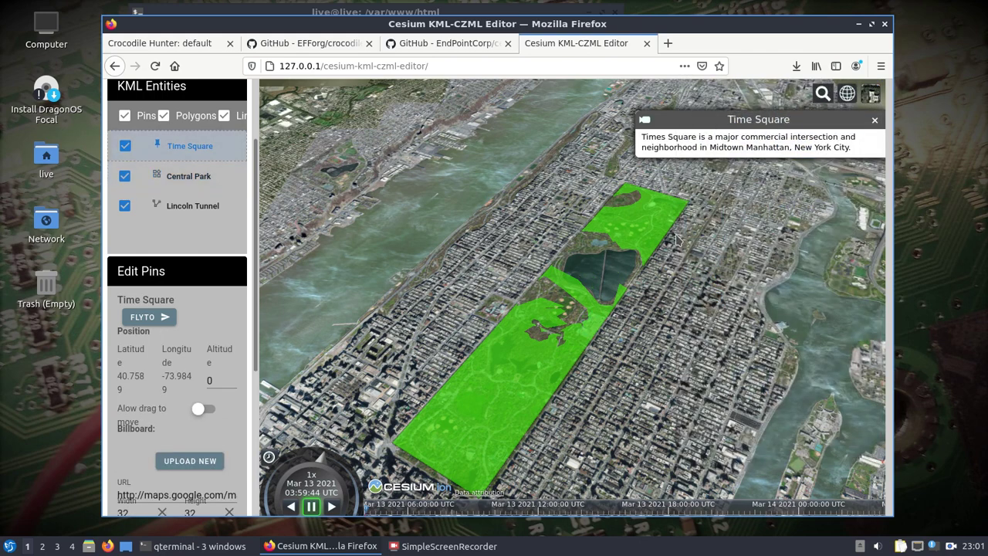